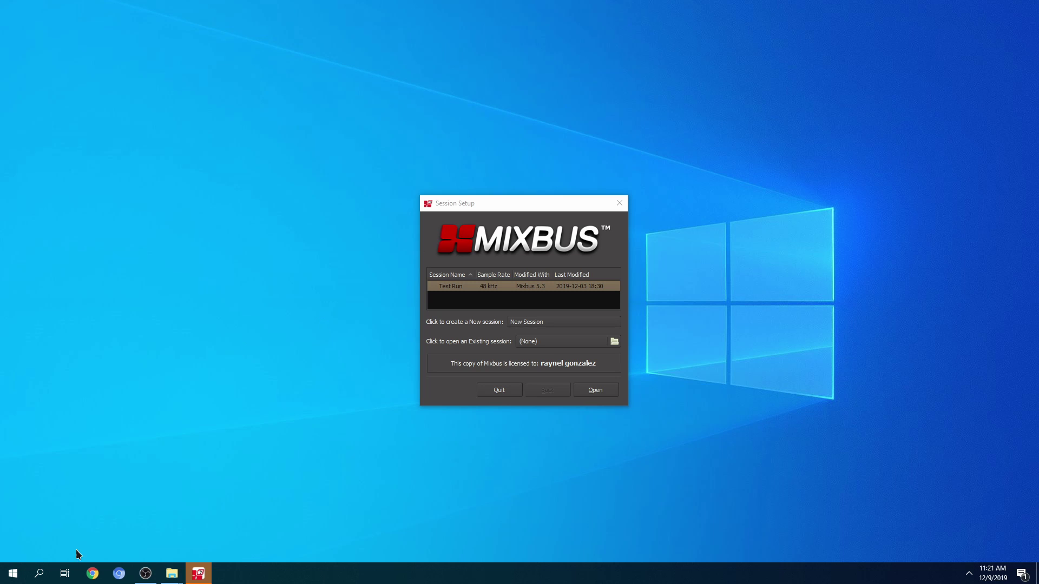
Step: Search for Control Panel and open the EUCON settings panel
click(43, 575)
text(control)
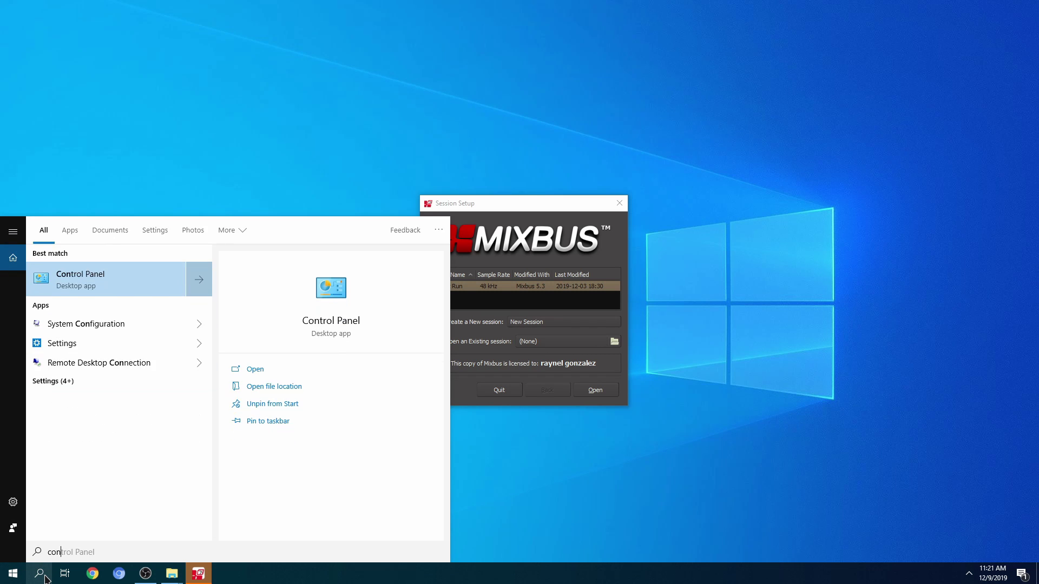
key(Return)
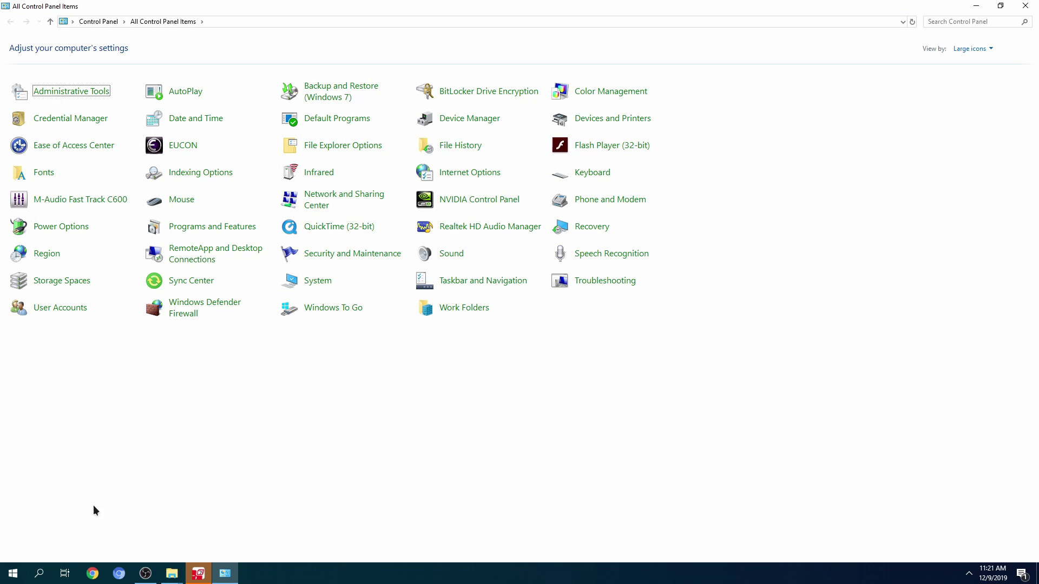
click(174, 145)
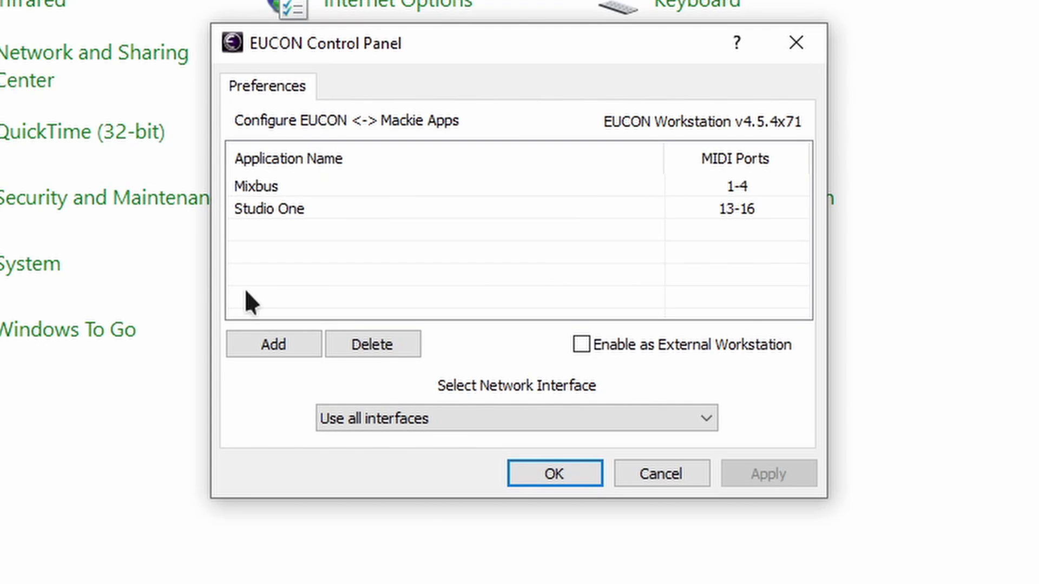
Step: Select the Mixbus entry on MIDI ports 1-4 and start adding an application
click(297, 190)
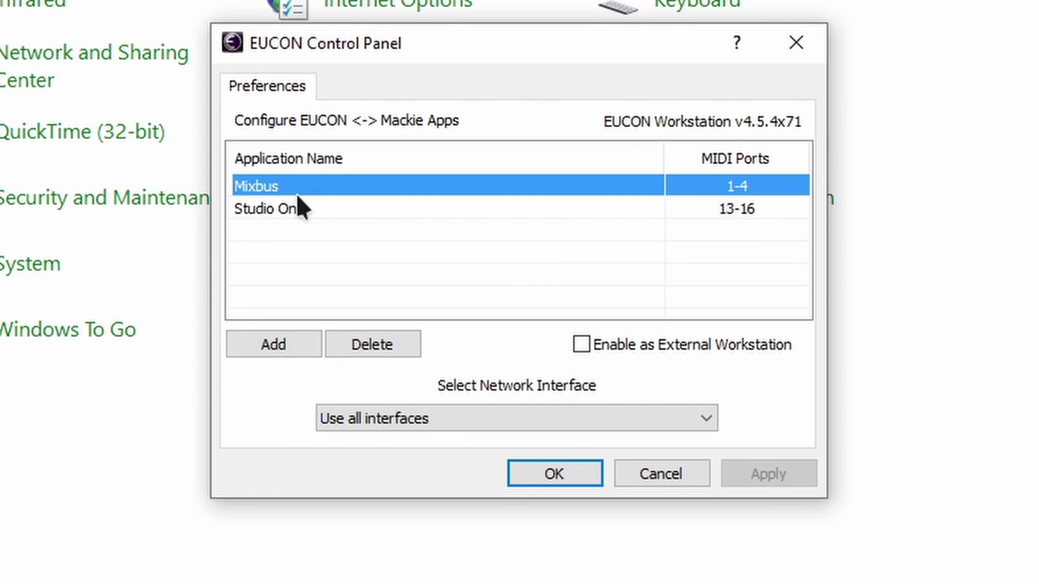
click(282, 227)
click(286, 211)
click(298, 184)
click(286, 346)
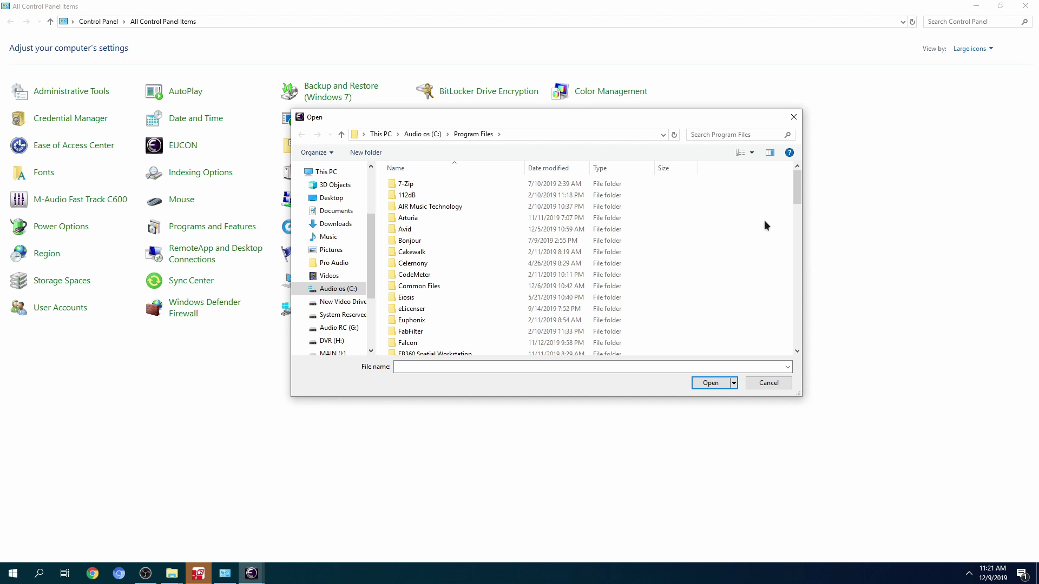
key(m)
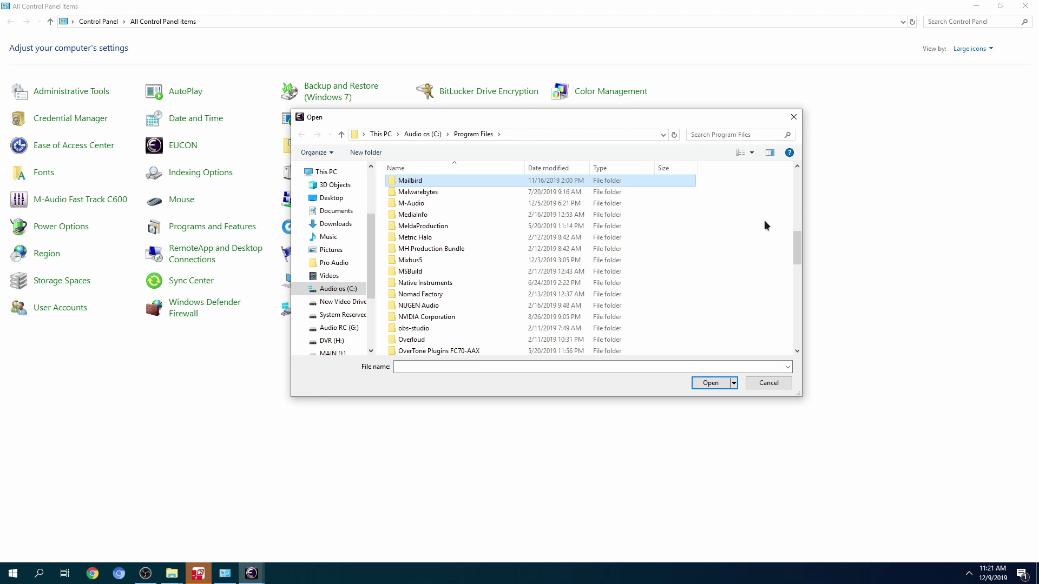
key(m)
key(h)
key(Down)
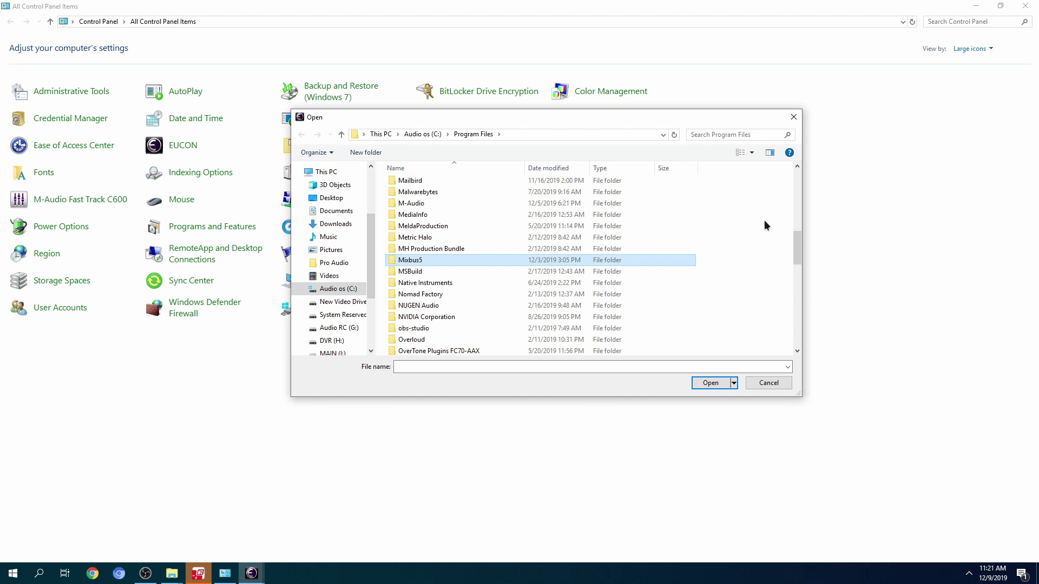
key(Return)
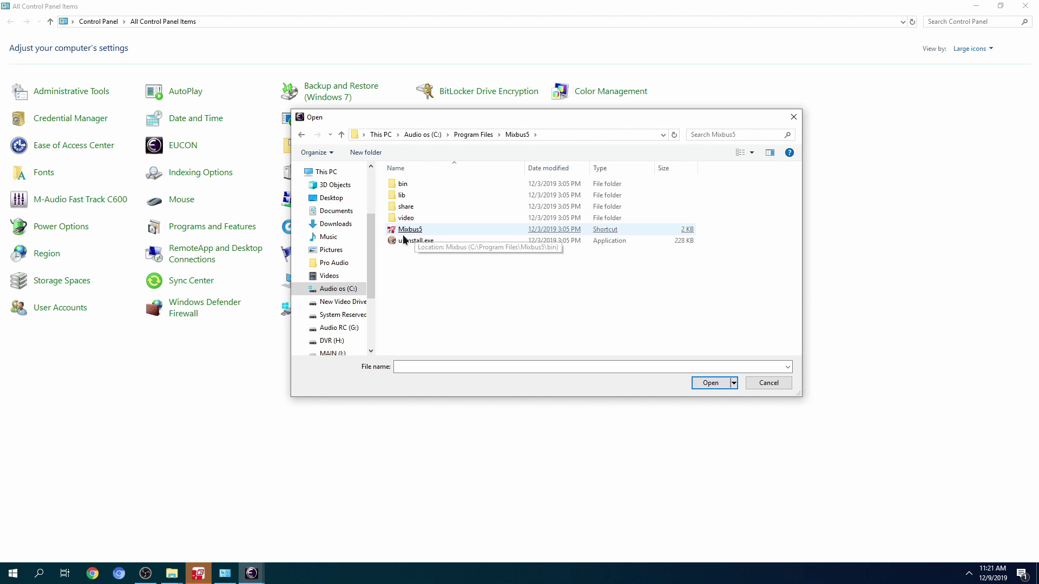
click(438, 232)
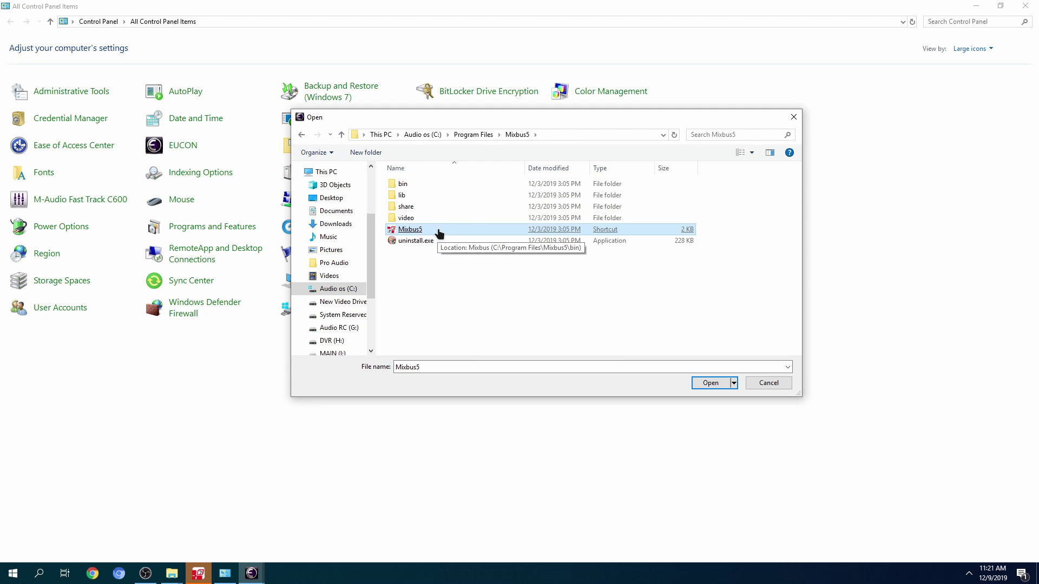
click(778, 384)
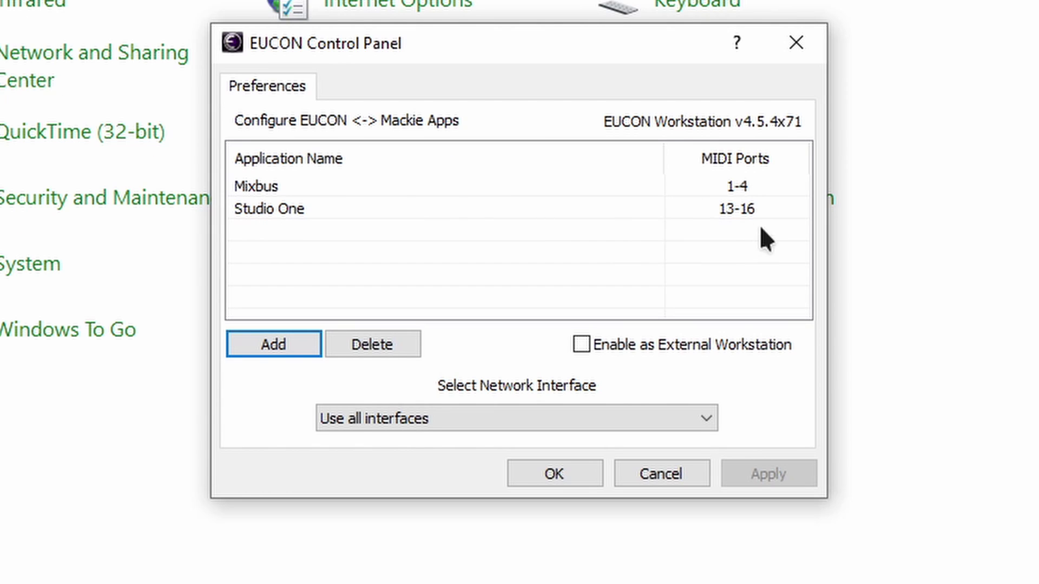
Step: Cancel EUCON, open the Test Run session, and open Mackie settings under Preferences > Control Surfaces
click(636, 471)
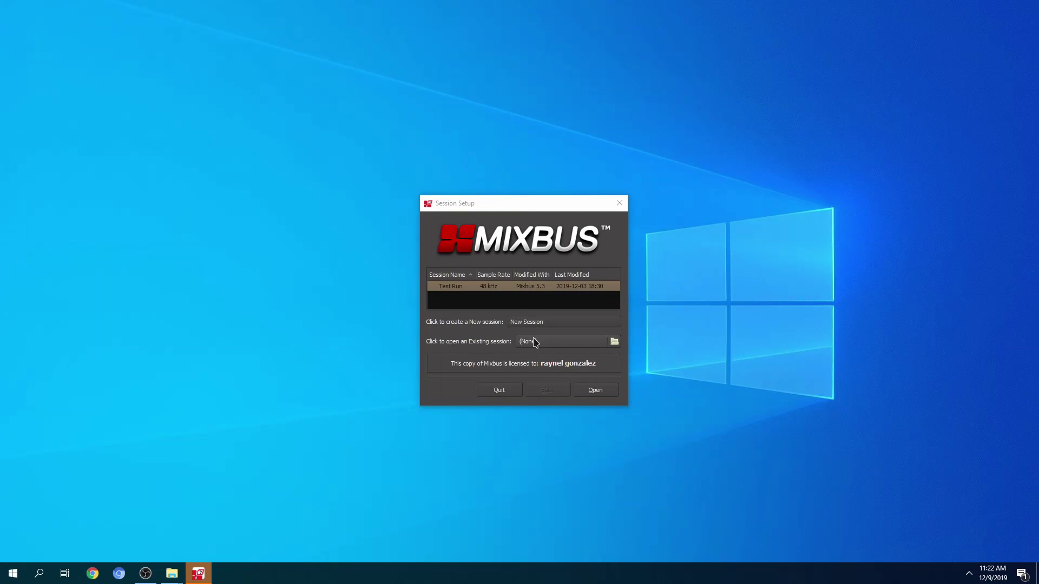
click(566, 291)
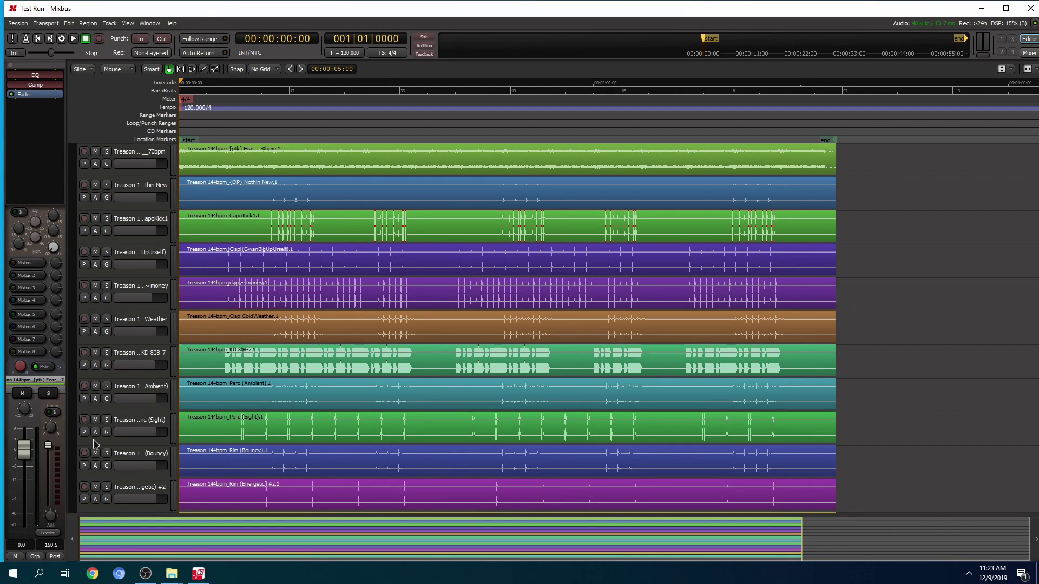
click(69, 23)
click(91, 267)
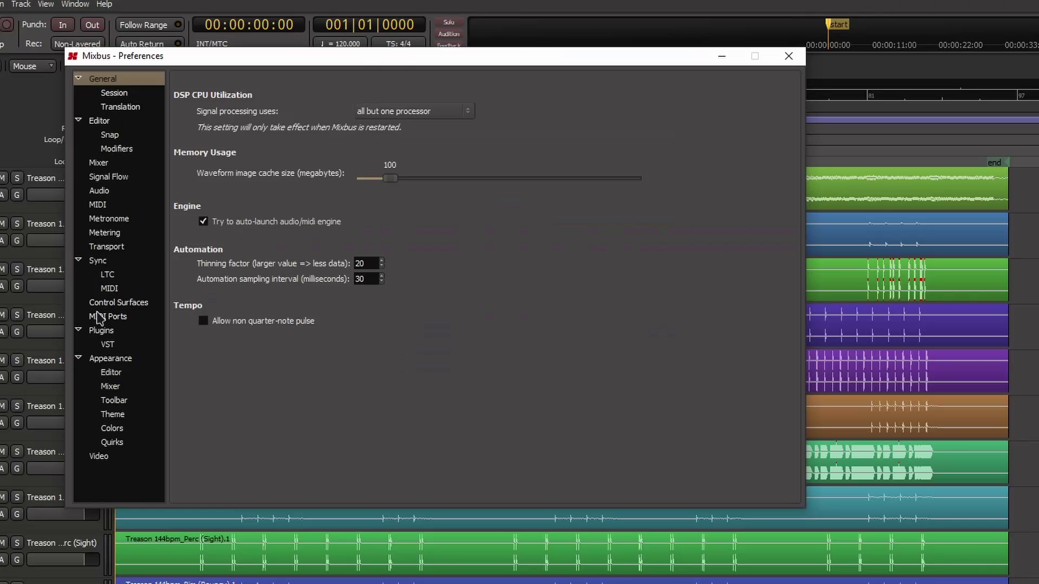
click(181, 242)
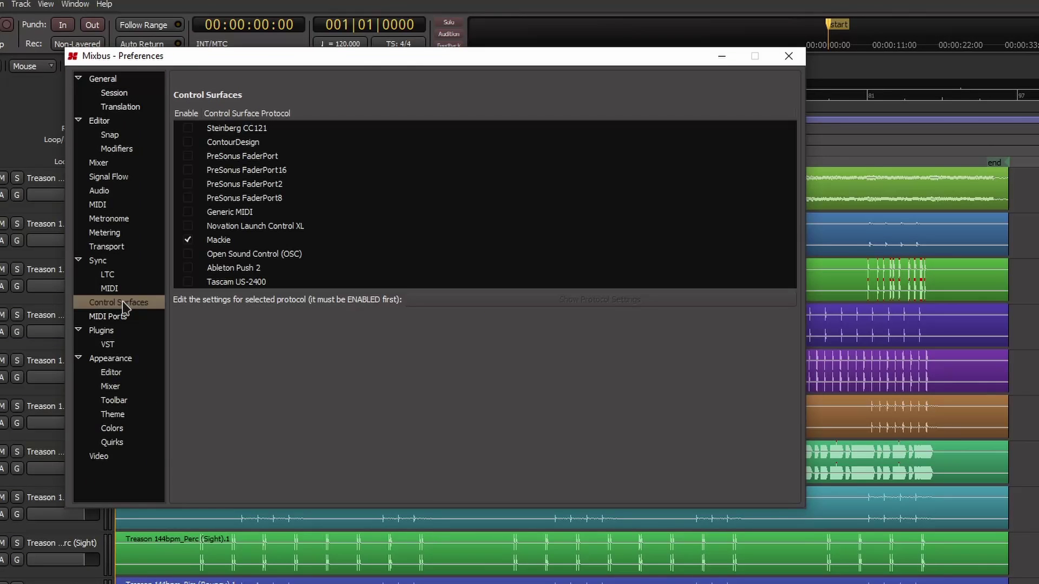
click(237, 241)
double_click(238, 246)
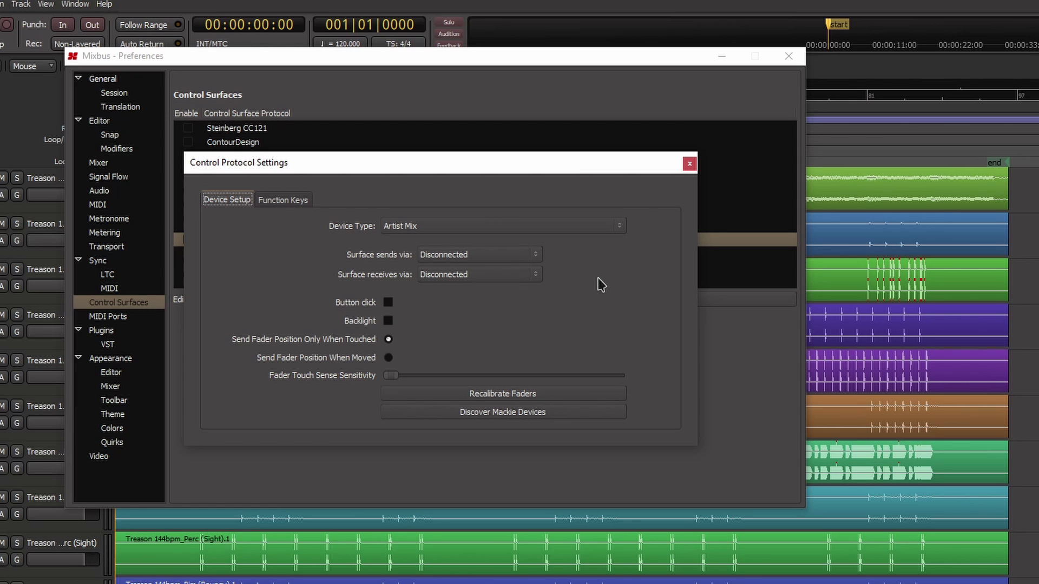
Step: Route Mackie surface sending and receiving through Euphonix EuMidi1, then close Preferences
click(522, 255)
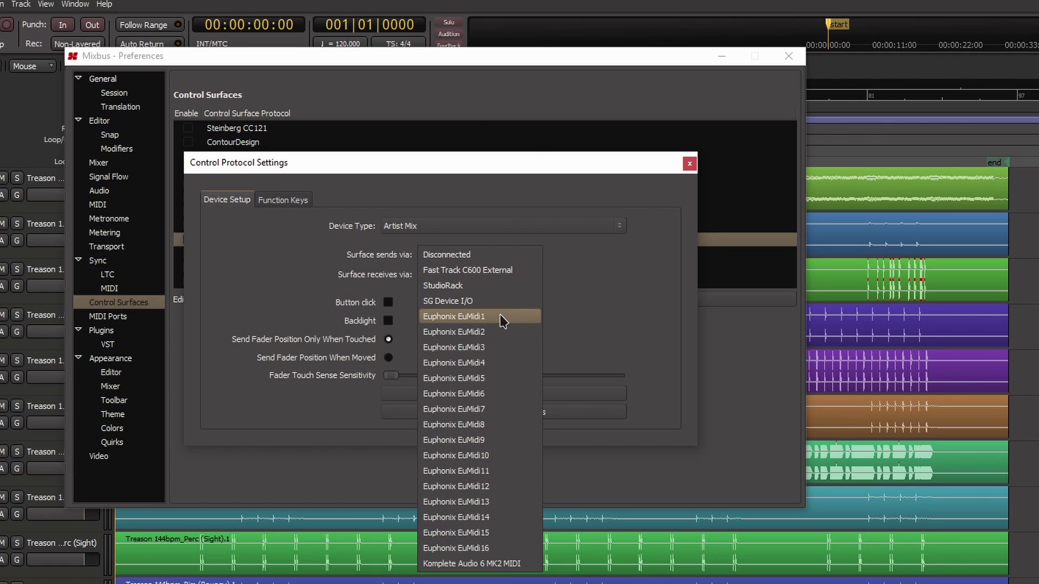
click(502, 321)
click(511, 274)
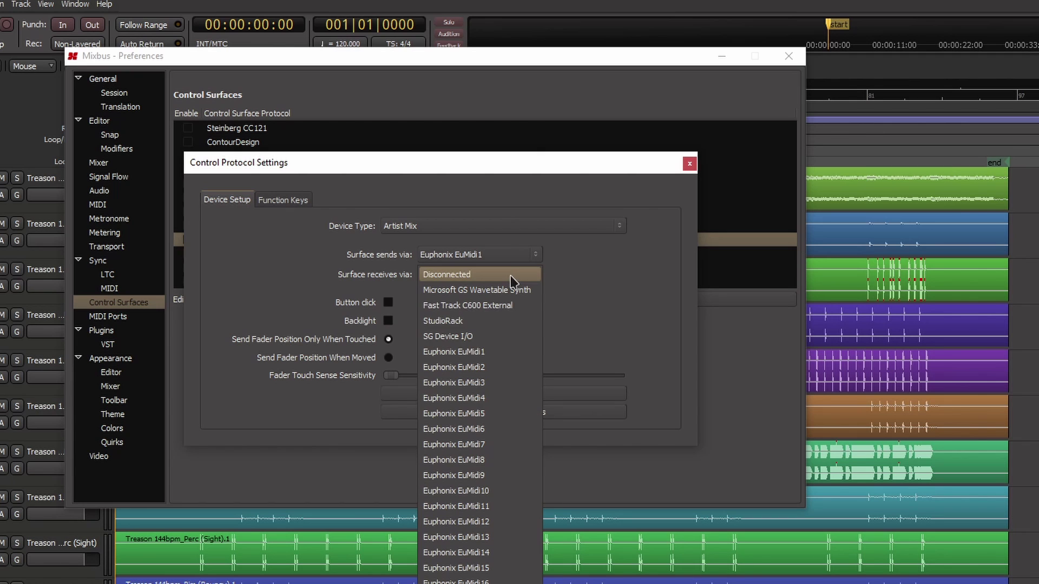
click(496, 348)
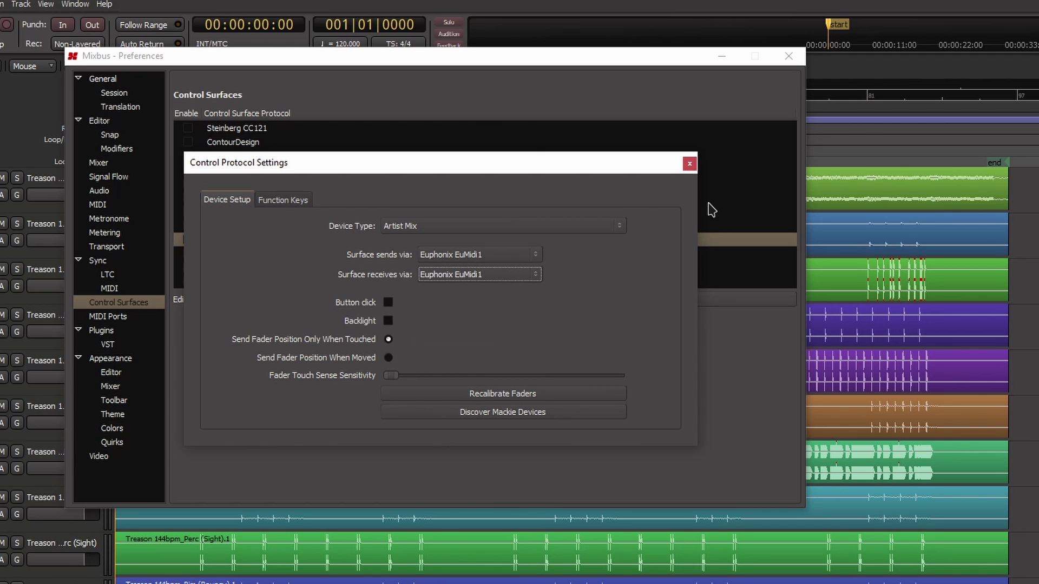
click(689, 164)
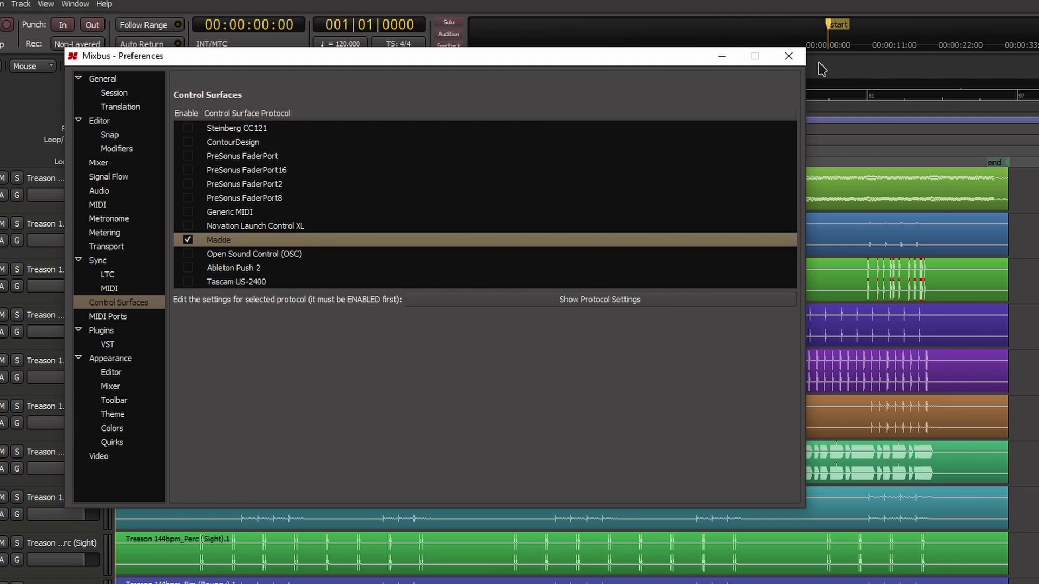
click(789, 56)
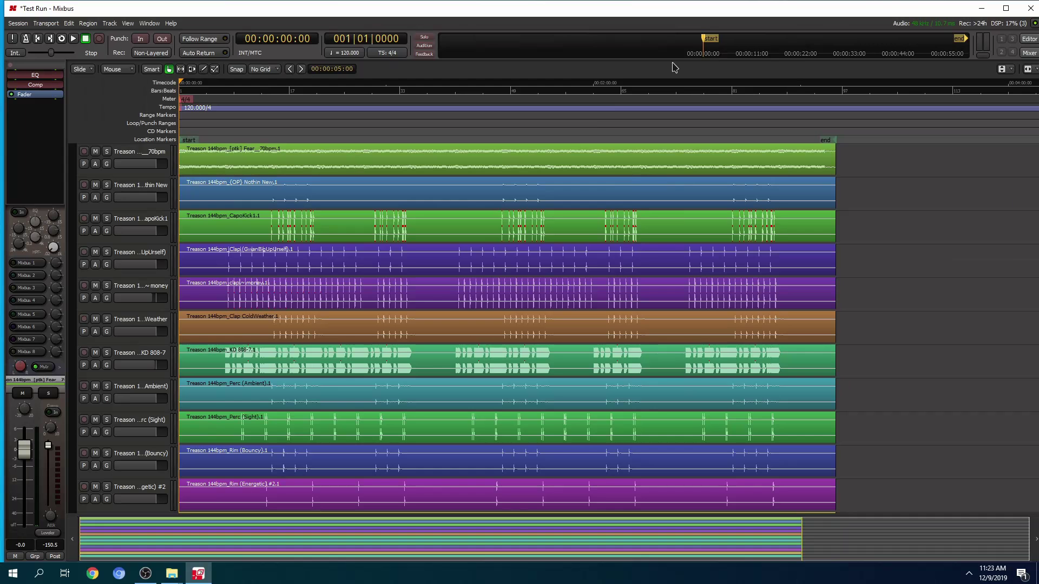
Step: Switch from the editor to the Test Run mixer window with Alt+M
key(alt+m)
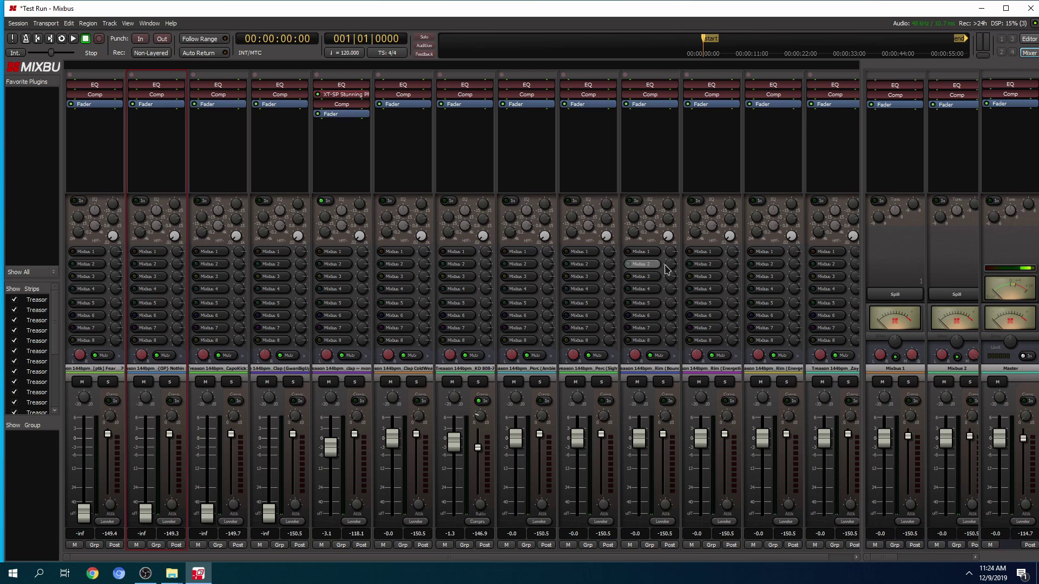
mouse_move(787, 415)
click(971, 572)
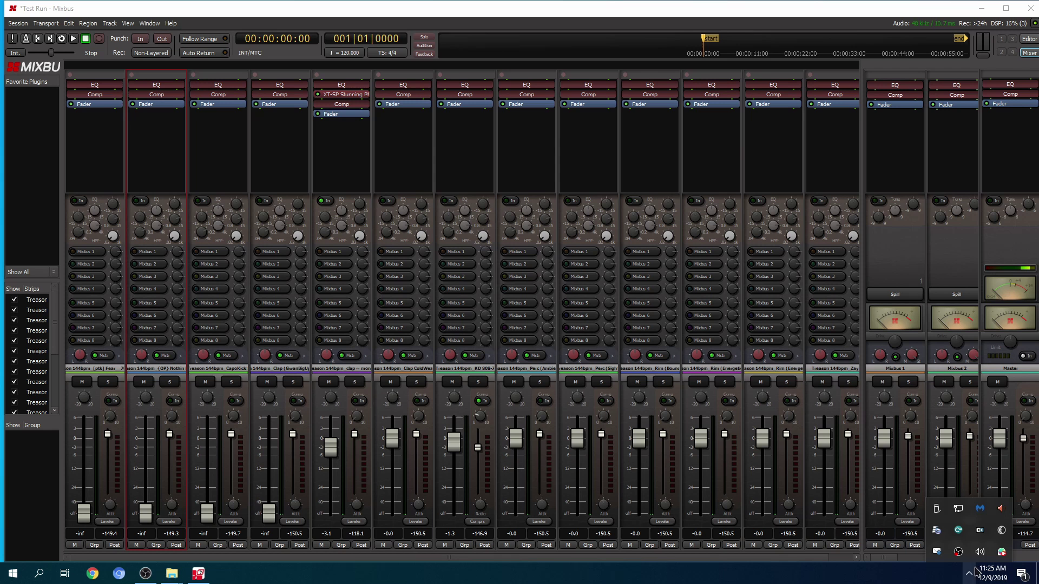
double_click(1001, 530)
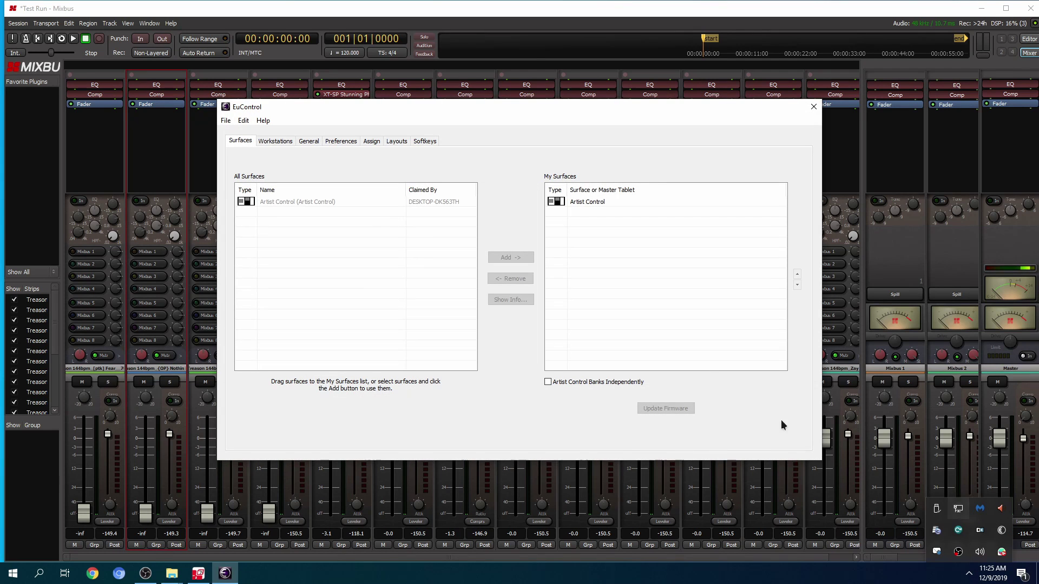
click(595, 207)
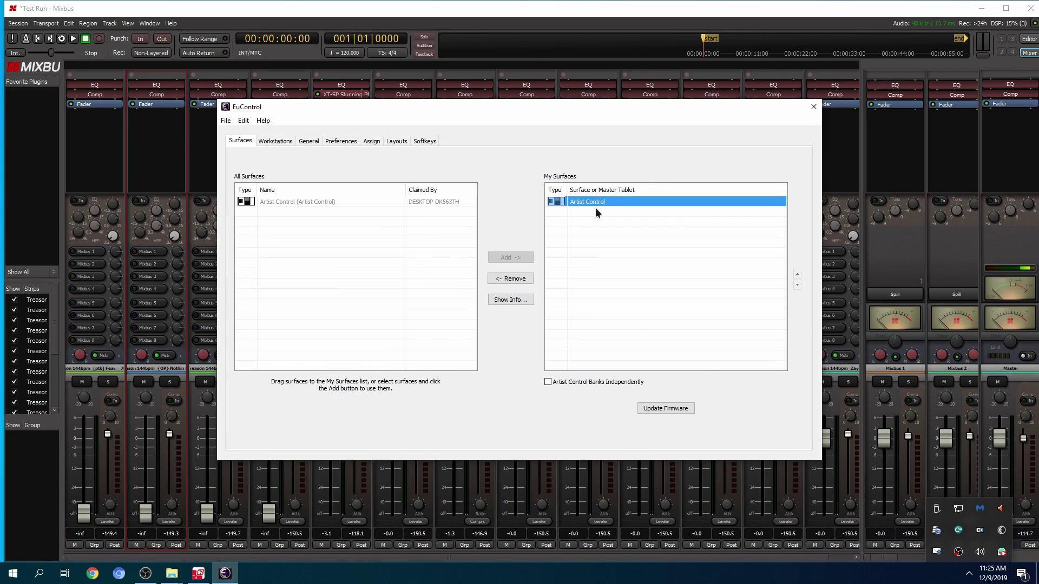
click(309, 141)
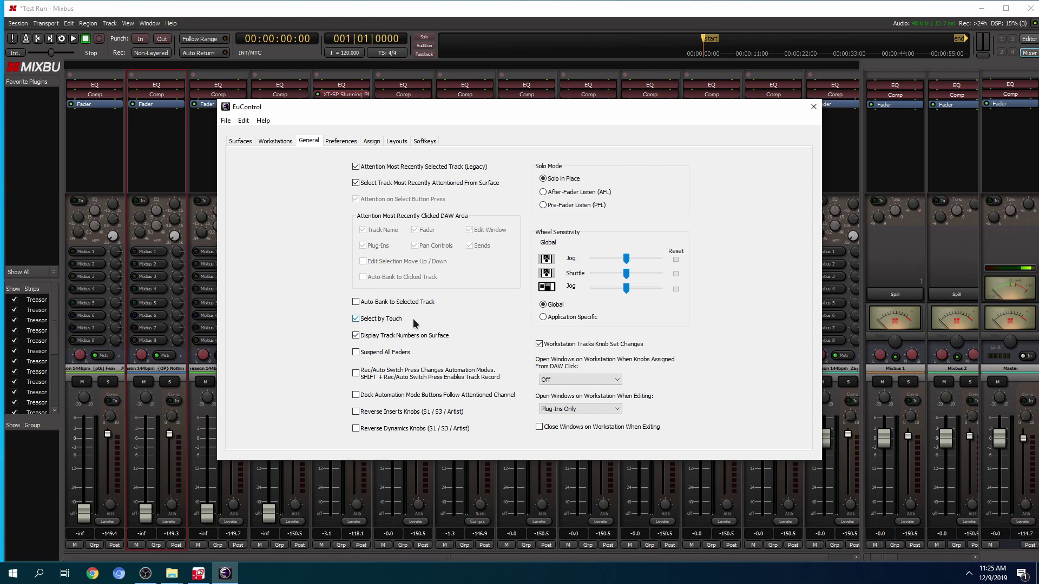
click(813, 106)
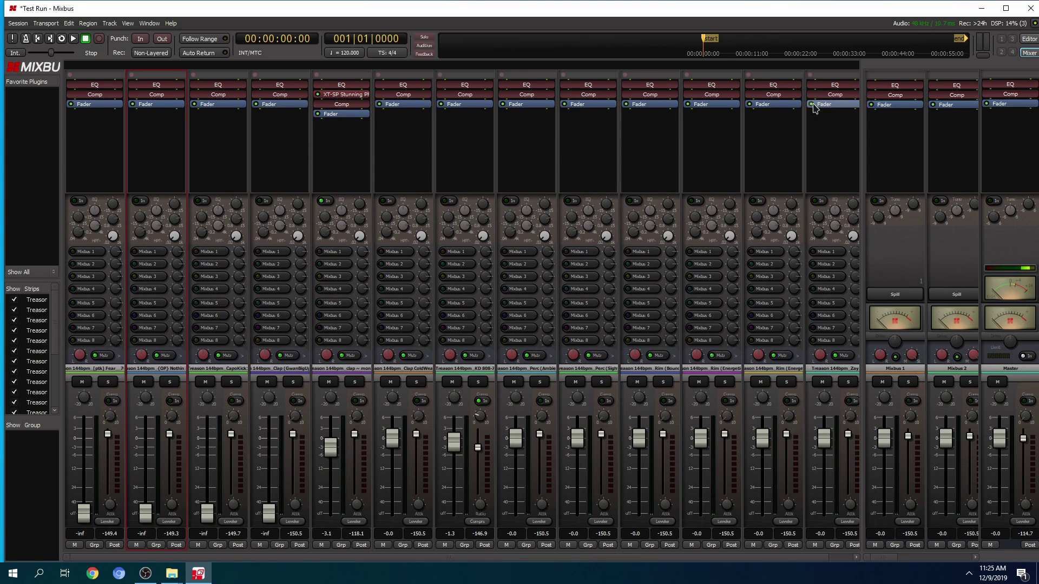
Step: Step the mixer strip selection up and down with the arrow keys to test the surface
key(Down)
key(Down)
key(Down)
key(Up)
key(Up)
key(Down)
key(Down)
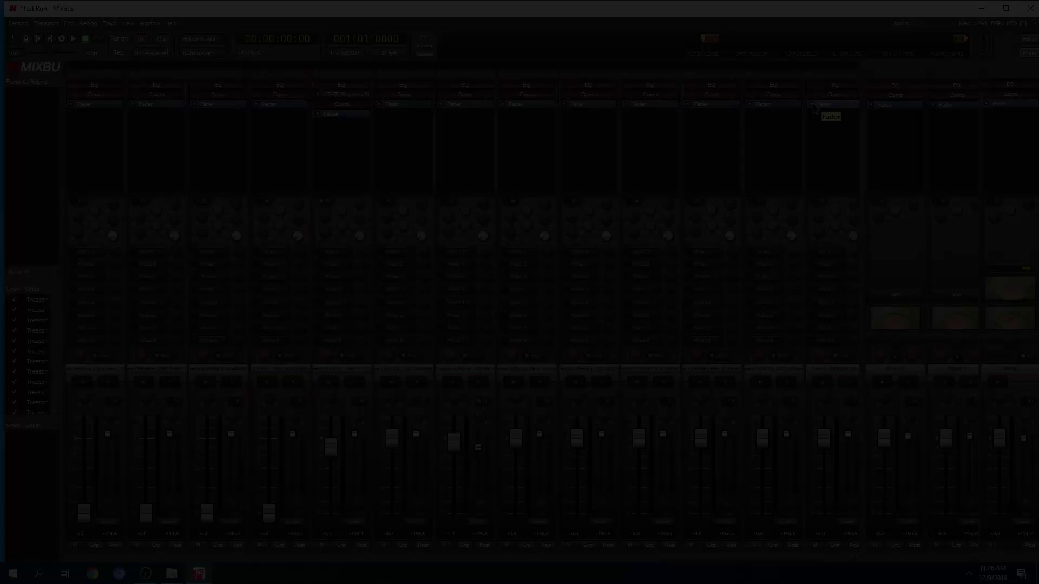
key(Down)
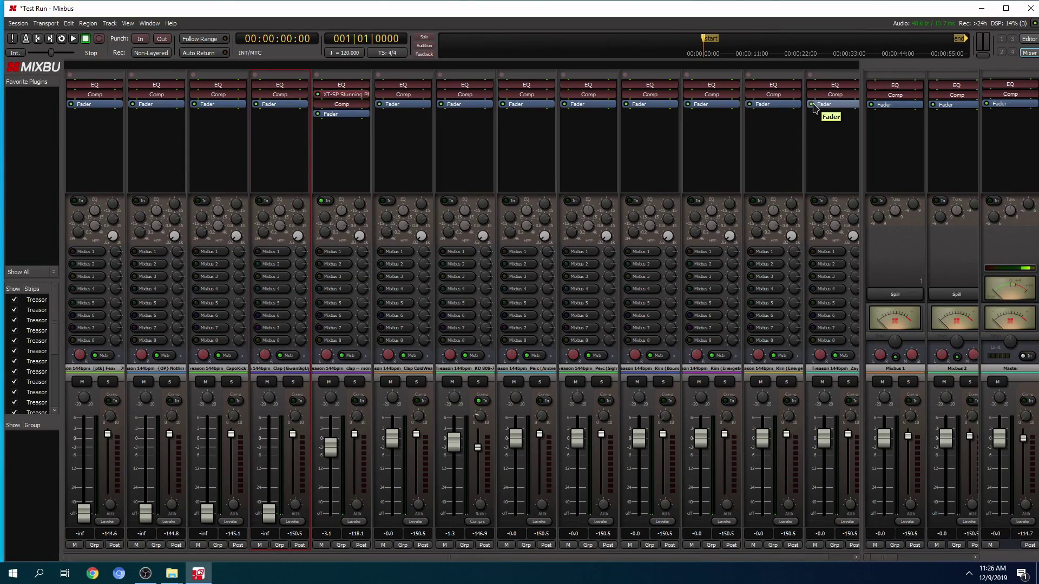
key(Up)
key(Up)
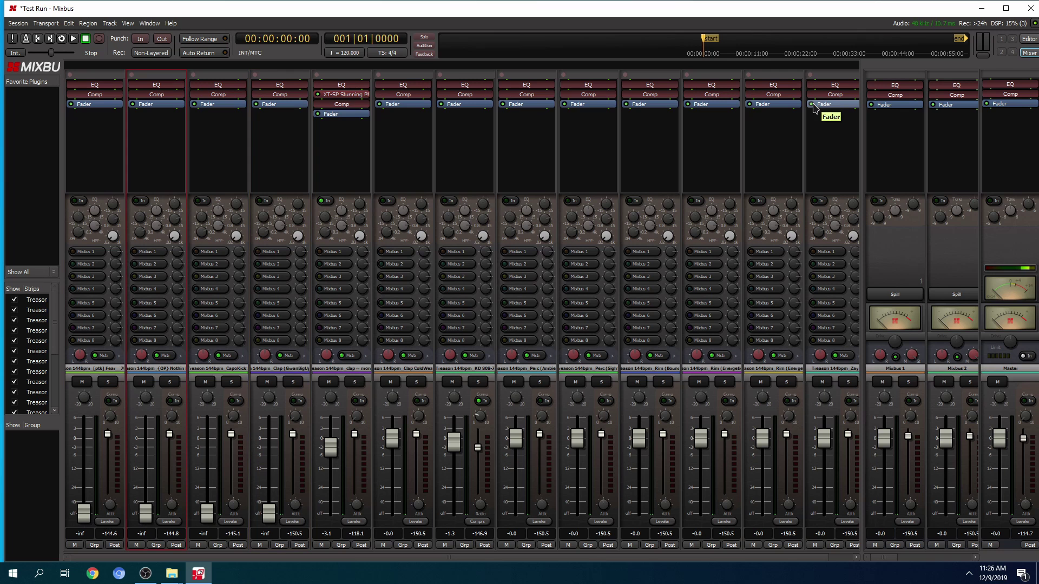